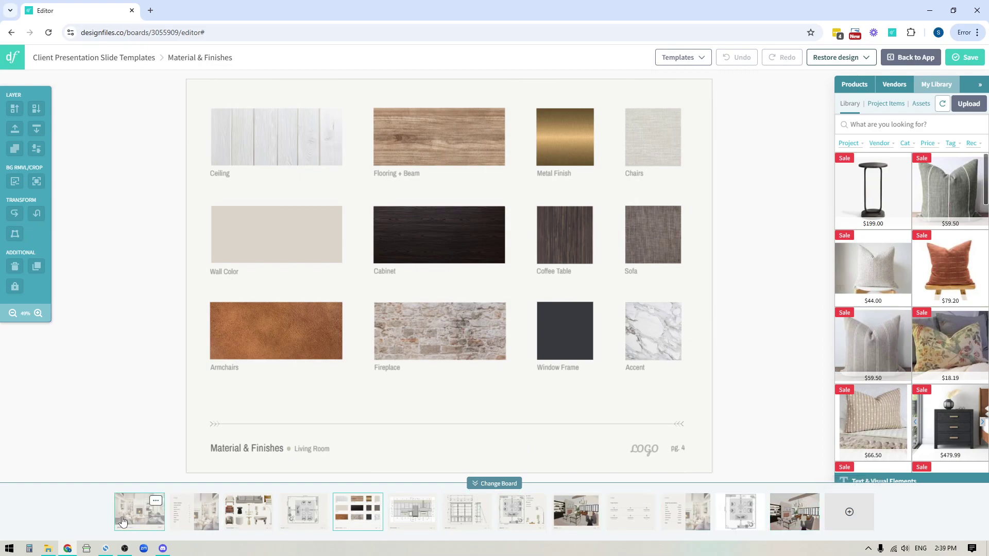
Collapse the Change Board thumbnail filmstrip and expand it again.
left_click(494, 484)
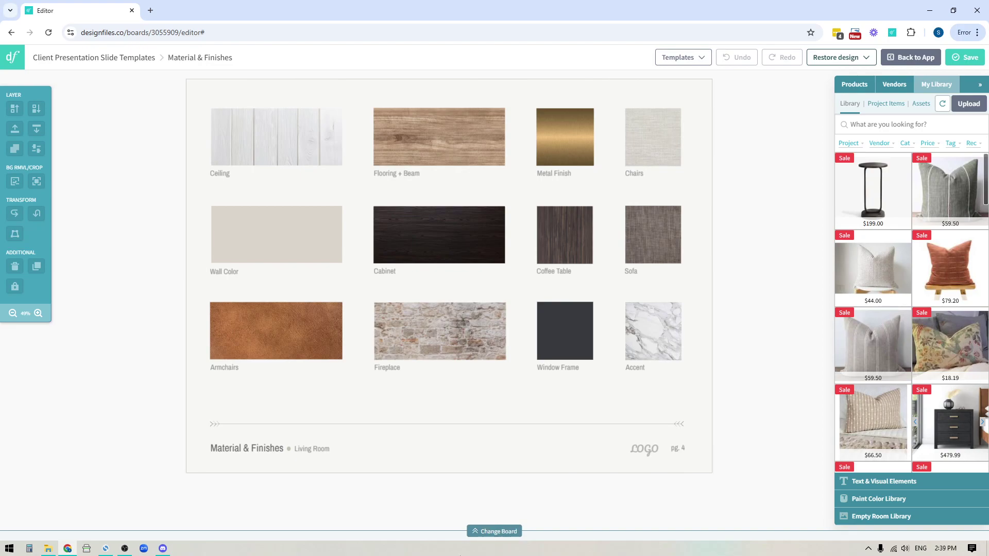
left_click(502, 535)
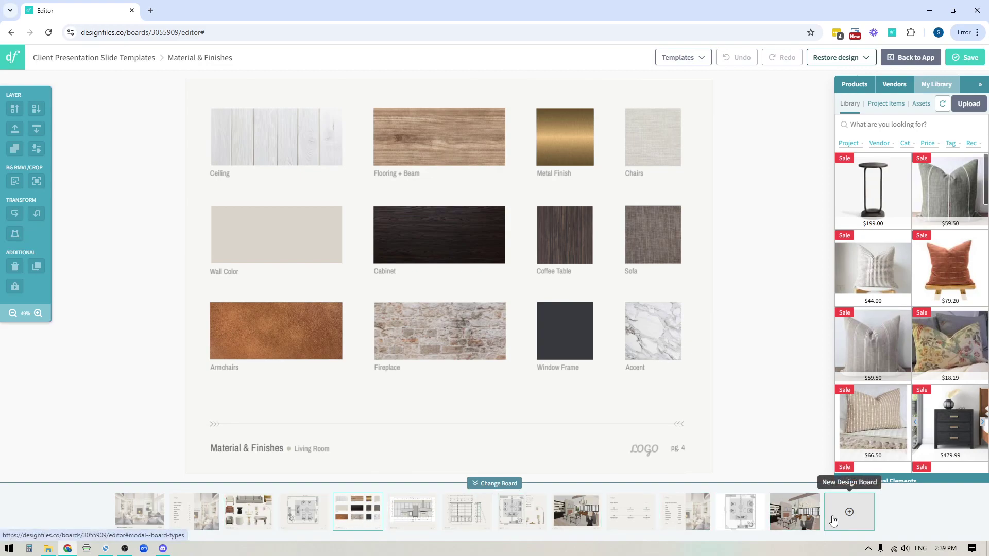
Preview the Concept / Moodboard board, then go back to the Material & Finishes board.
left_click(238, 515)
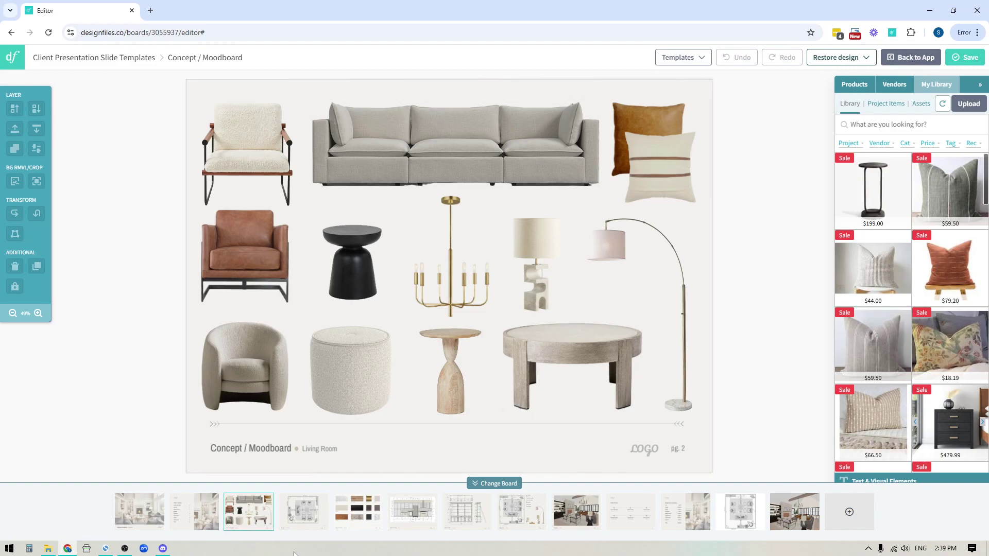
left_click(356, 513)
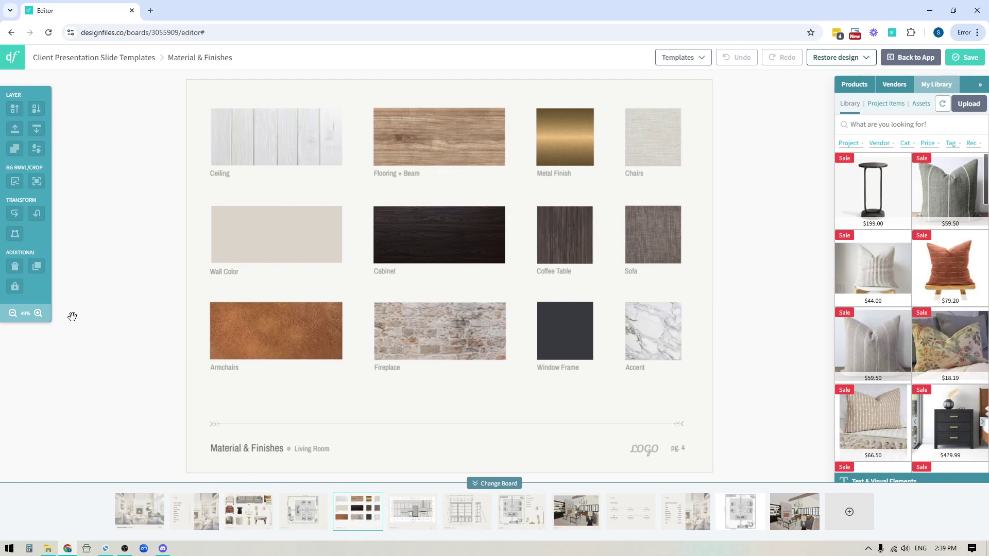
View the Table of Contents slide and drag the materials thumbnail within the filmstrip.
left_click(183, 516)
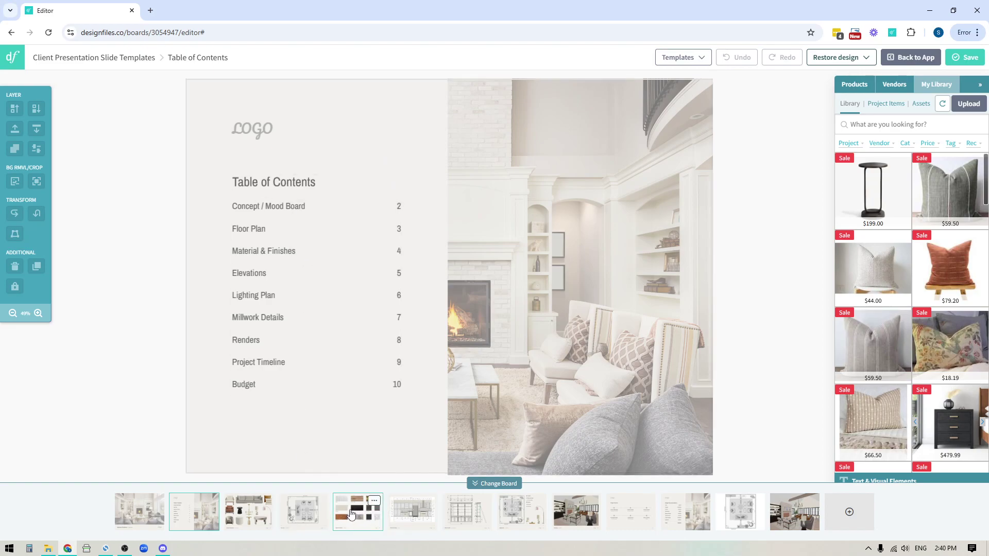
mouse_move(351, 513)
left_mouse_down()
mouse_move(464, 513)
mouse_move(332, 515)
left_mouse_up()
Paste a smaller copy of the moodboard's brass chandelier beside the Lighting Plan lamps, then save.
left_click(242, 518)
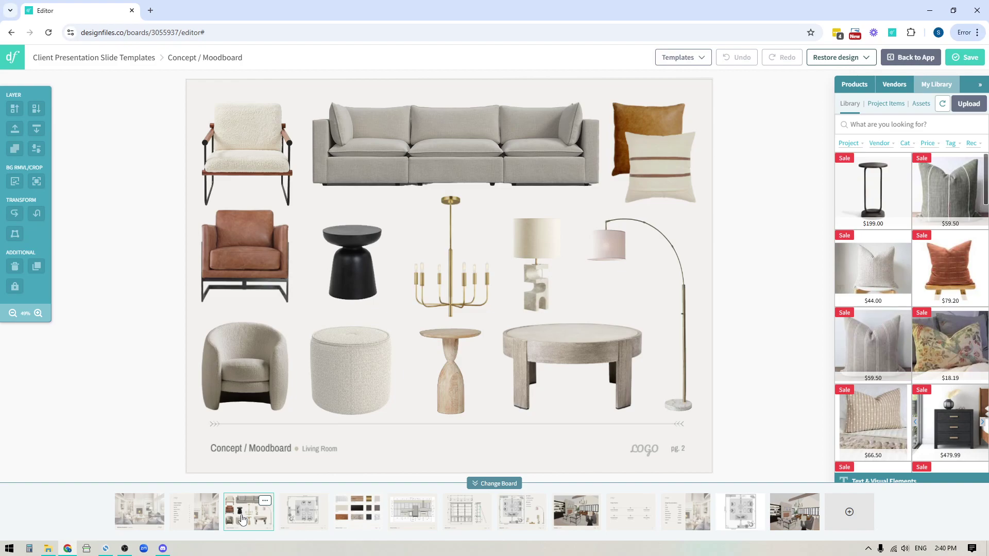
left_click(451, 260)
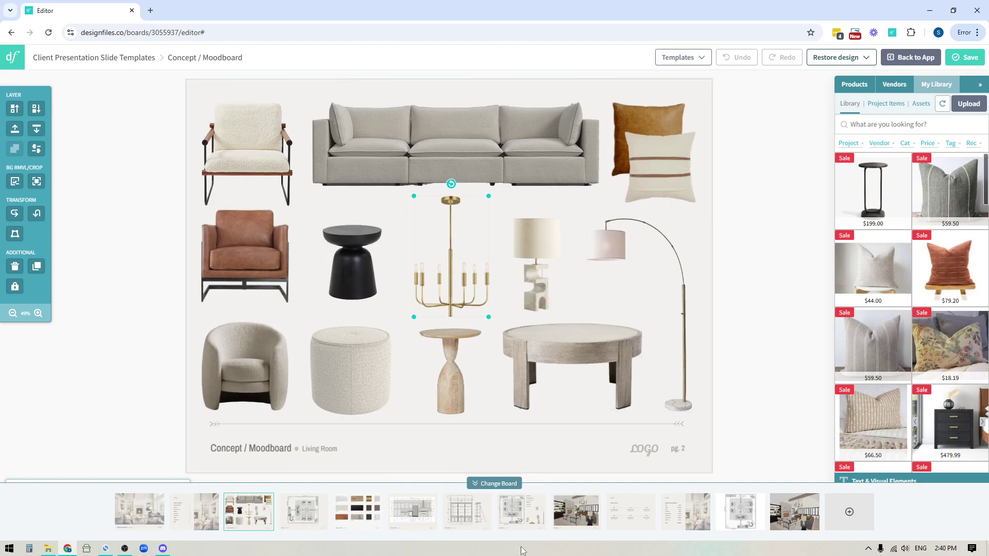
left_click(521, 515)
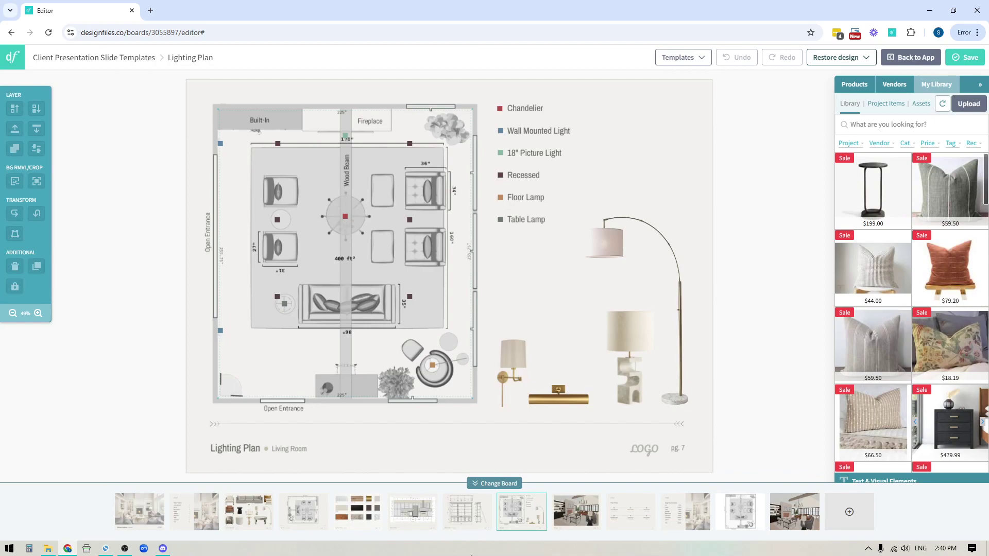
key("ctrl+v")
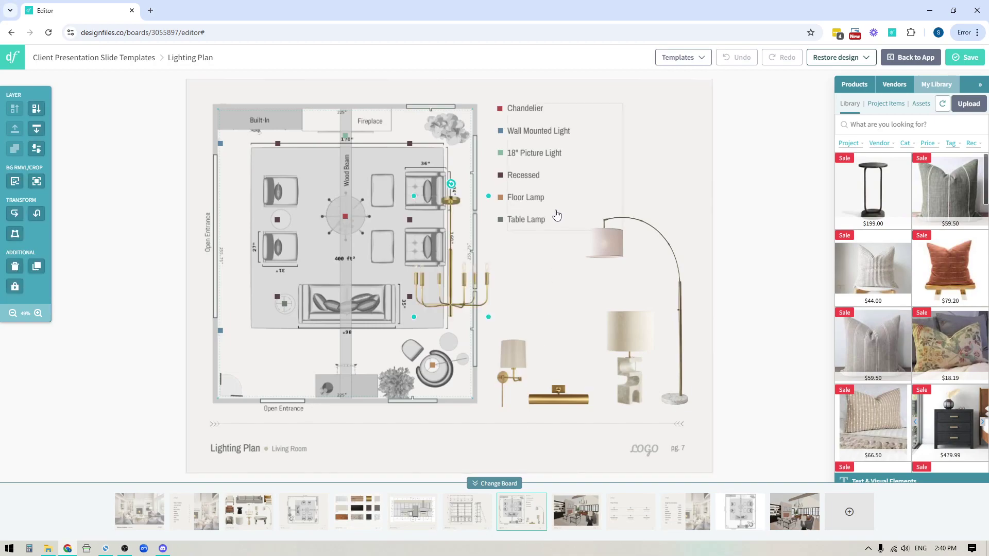
left_click_drag(444, 297, 558, 320)
left_click_drag(542, 230, 552, 297)
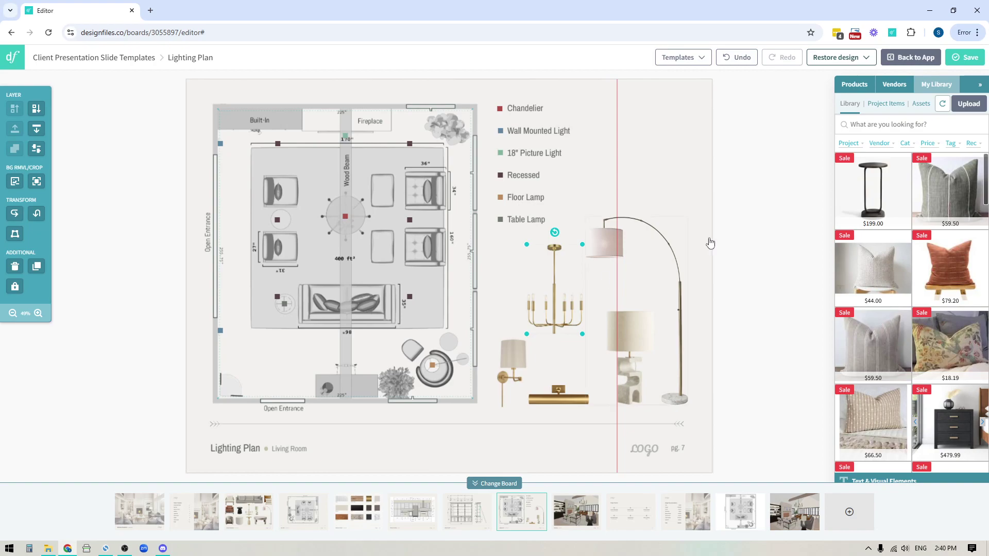
left_click(967, 60)
Duplicate the Living Room Concept / Moodboard board and open the copy in fourth position.
left_click(266, 504)
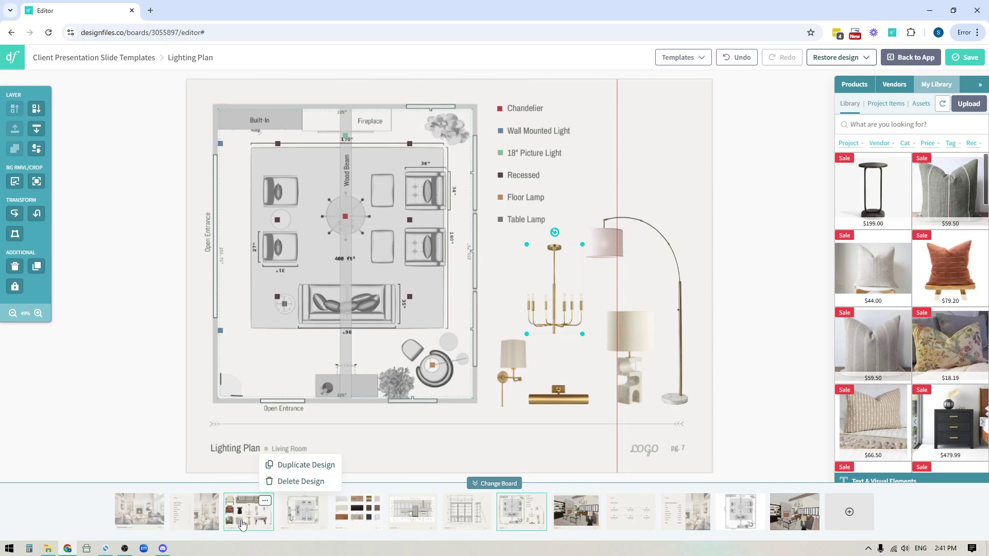
left_click(251, 507)
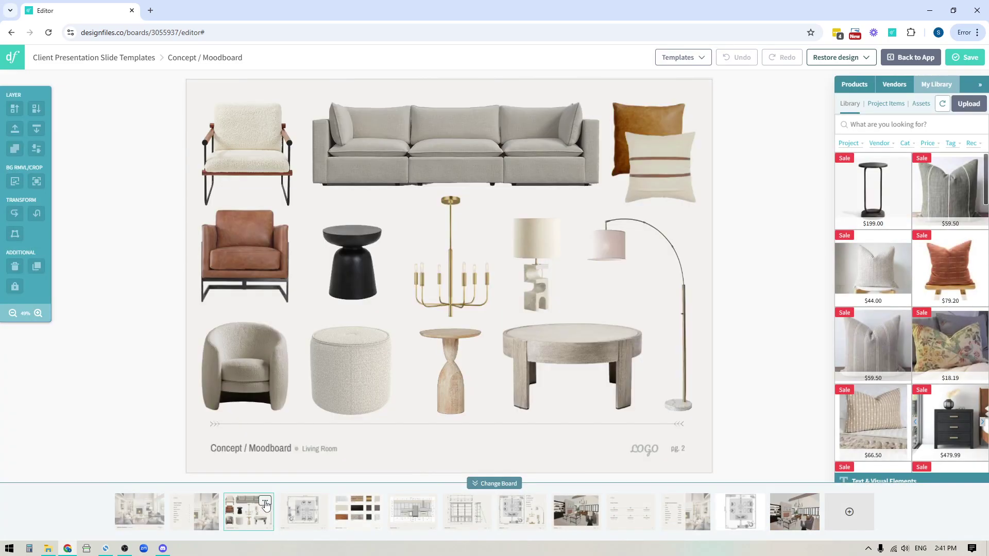
left_click(266, 501)
left_click(294, 466)
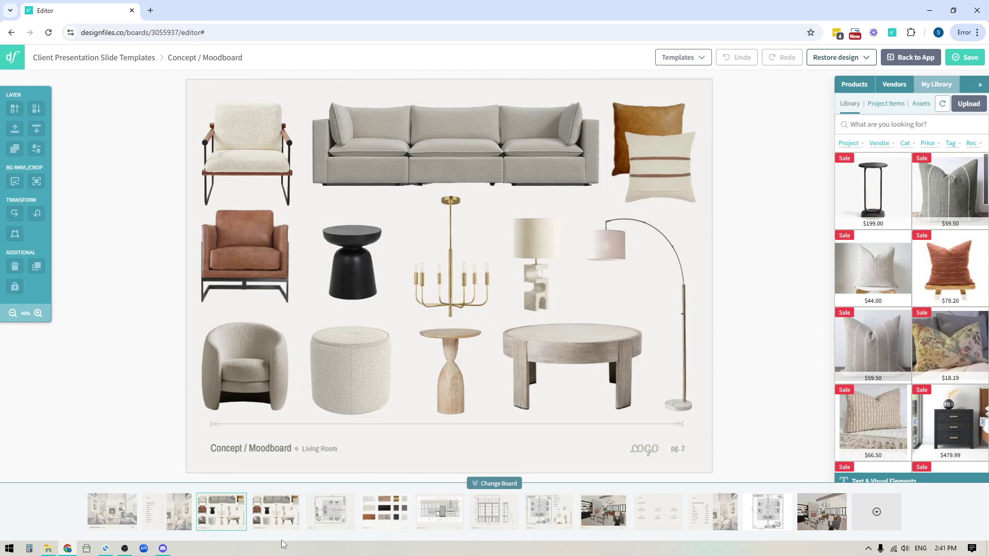
left_click(277, 520)
Delete the duplicated moodboard board and confirm the deletion.
left_click(289, 514)
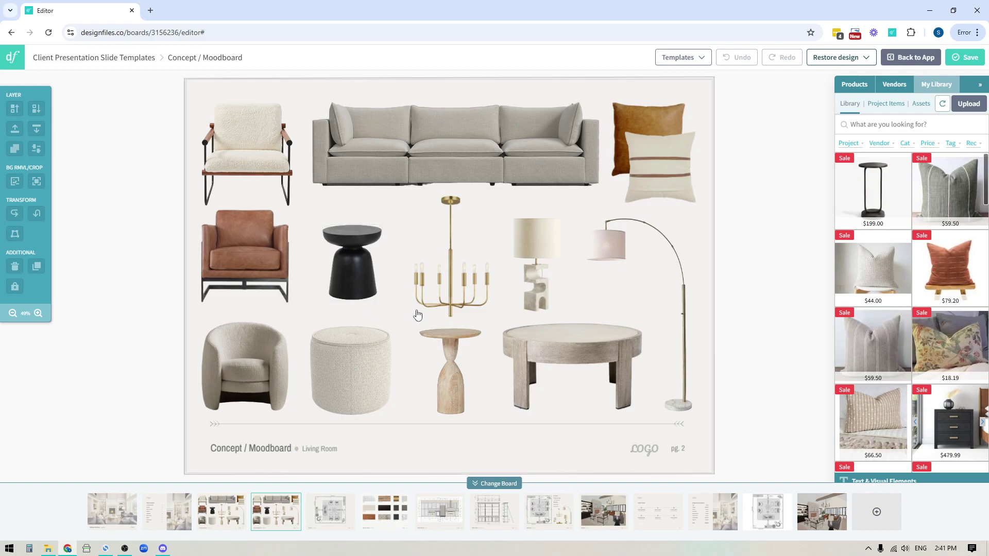
left_click(293, 502)
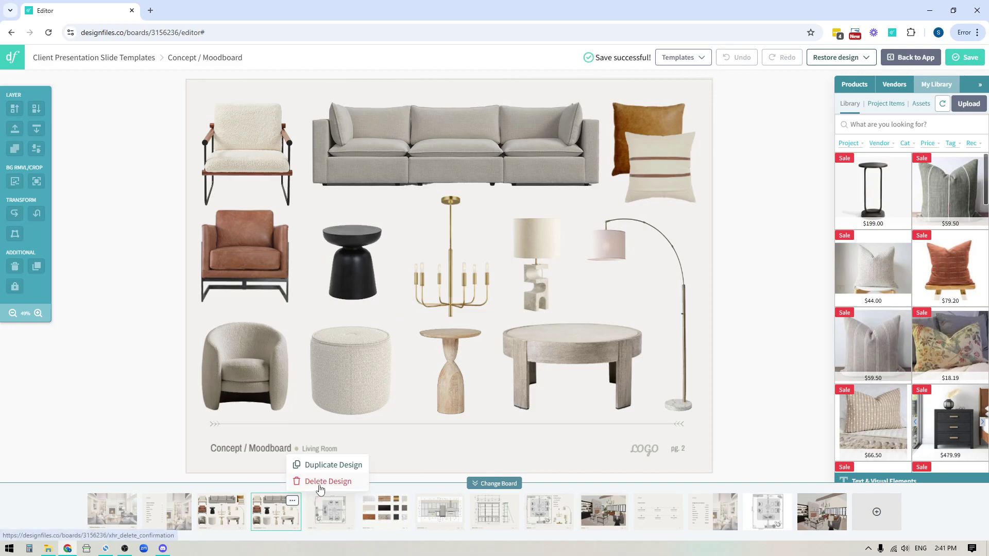
left_click(328, 481)
left_click(460, 222)
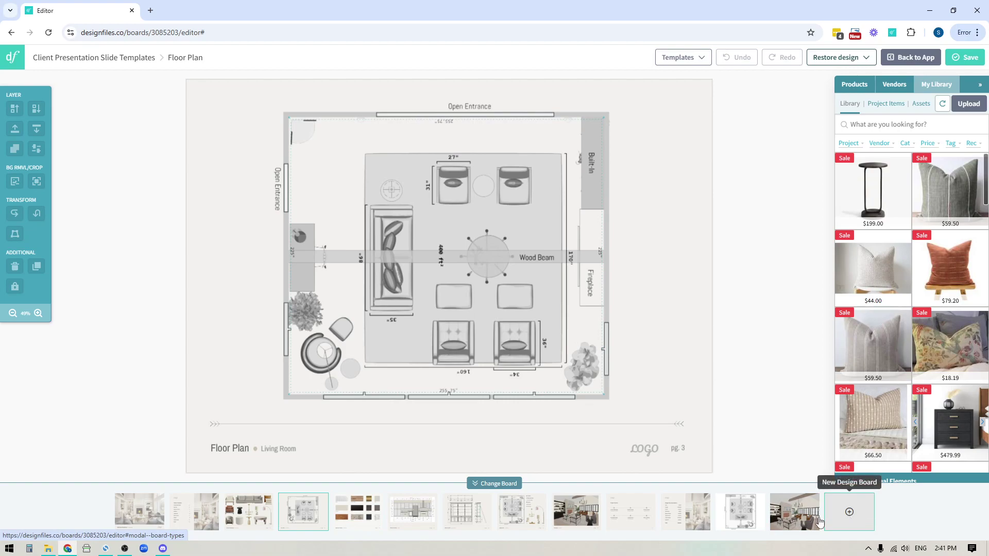
Add a new blank Moodboard / Roomboard design board at the end of the deck.
left_click(850, 515)
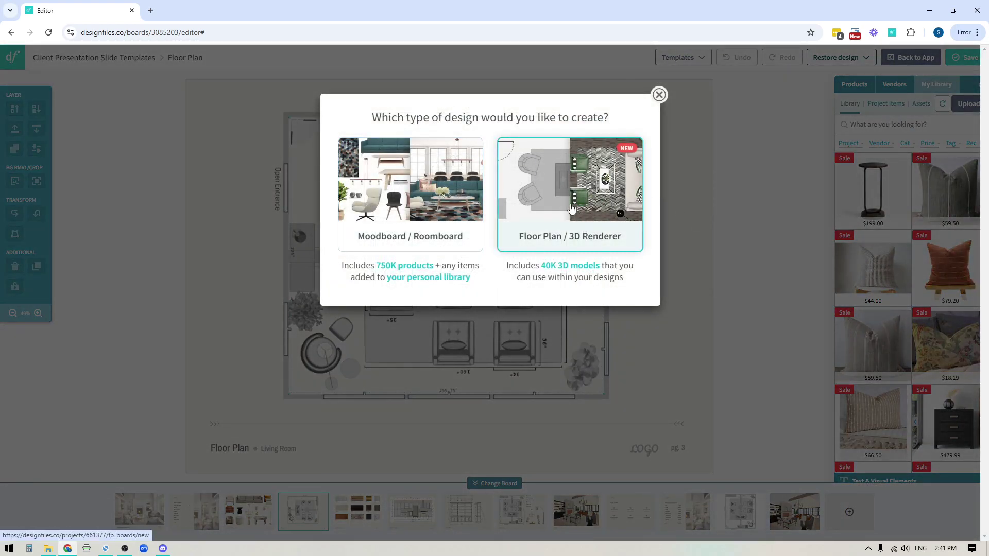
left_click(392, 196)
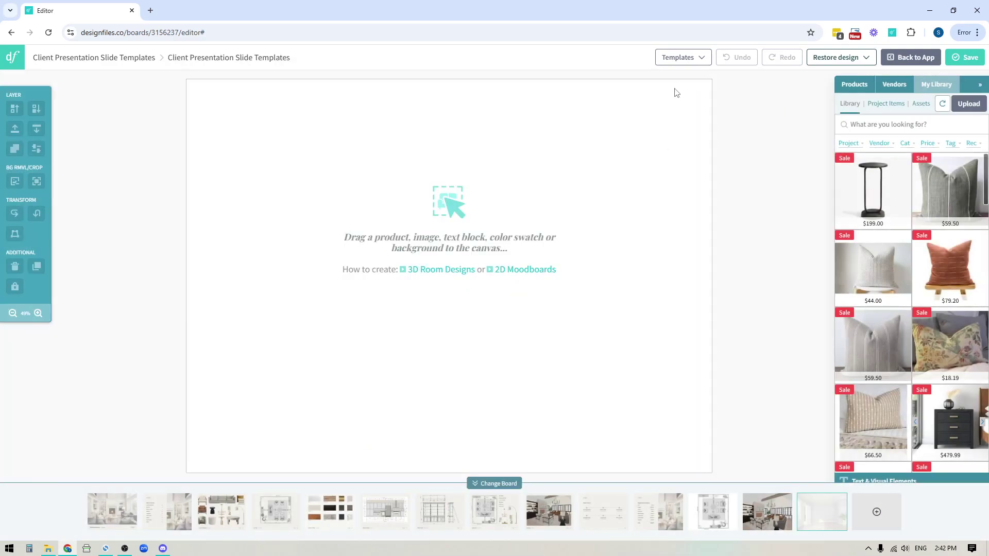
Apply the Branded Footer template, giving a 'Slide Title • Room' footer, logo and page number.
left_click(701, 59)
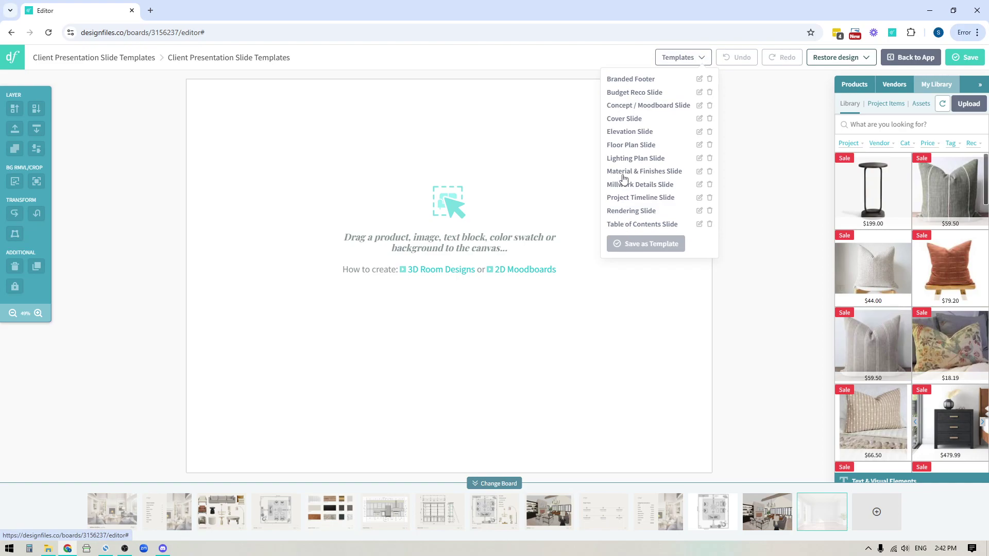
left_click(627, 81)
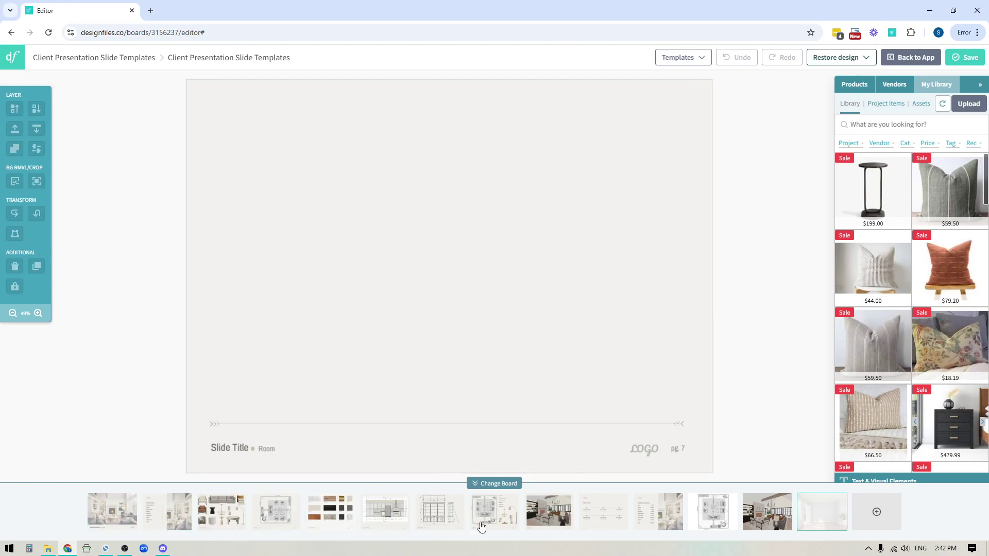
mouse_move(827, 521)
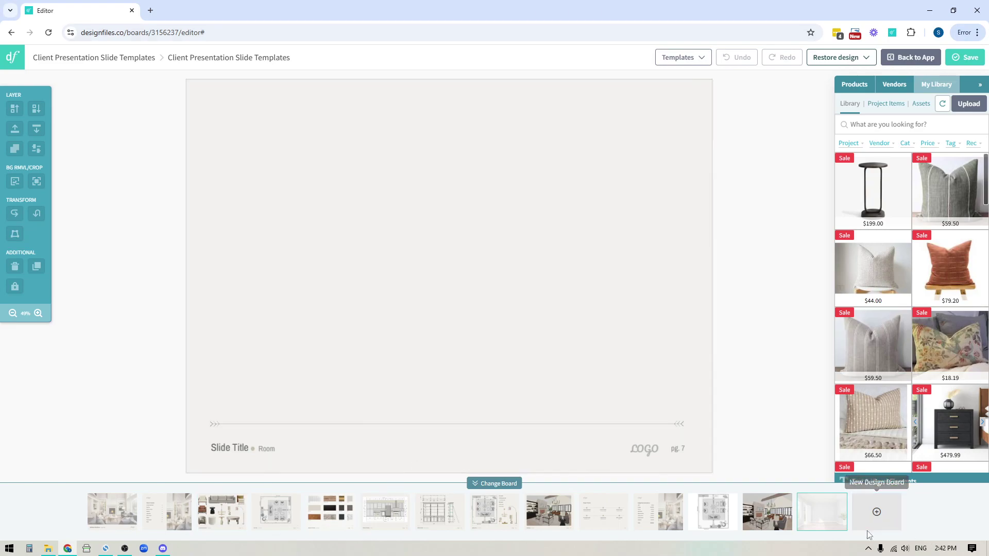
left_click(703, 58)
left_click(620, 315)
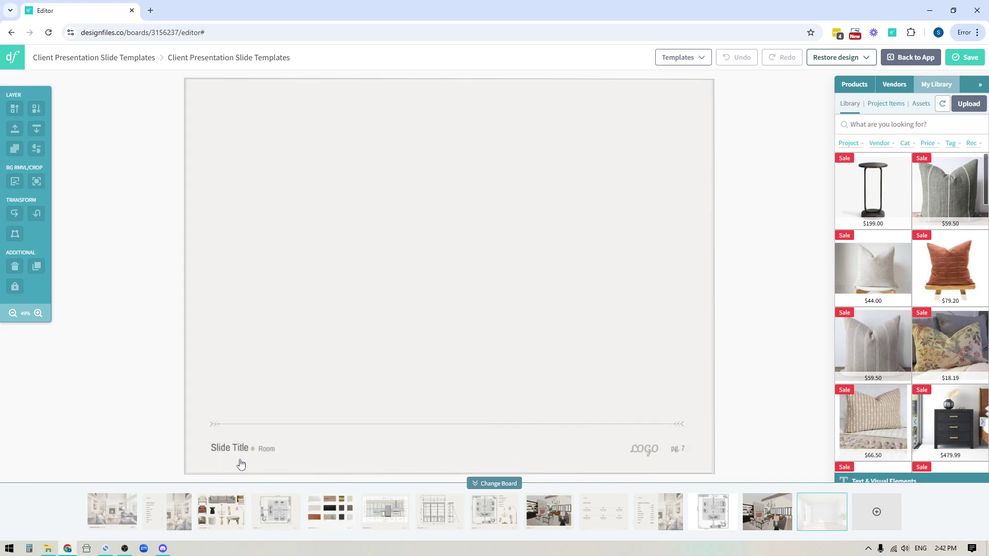
Save the new footer-only board and let the saving finish.
left_click(961, 62)
Return to the Living Room Concept / Moodboard board (pg. 2).
left_click(225, 523)
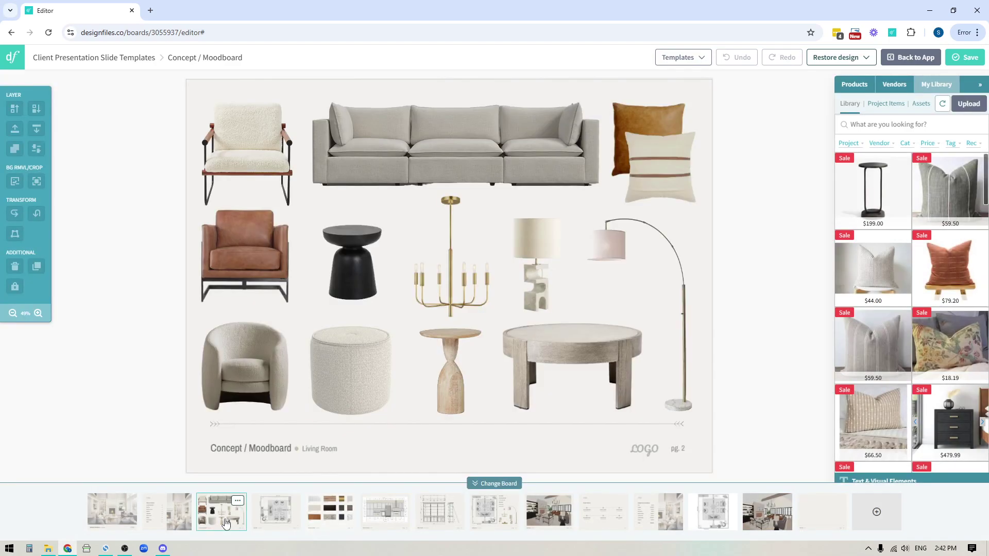